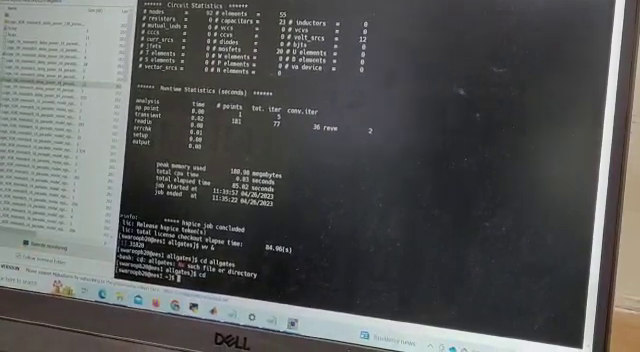
{"action": "type", "text": "cd"}
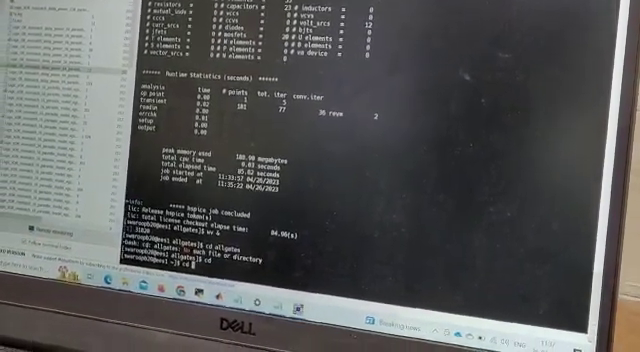
{"action": "type", "text": " allgates"}
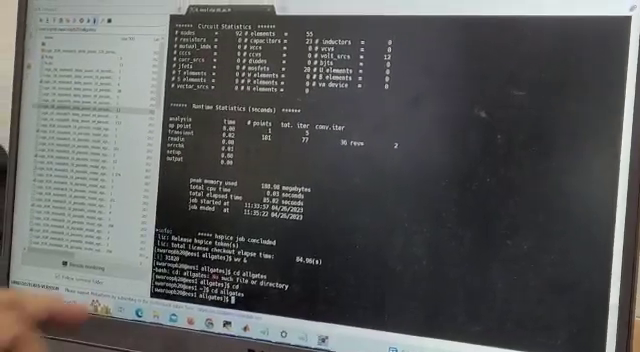
Change into the allgates directory from the home directory
{"action": "key", "text": "Return"}
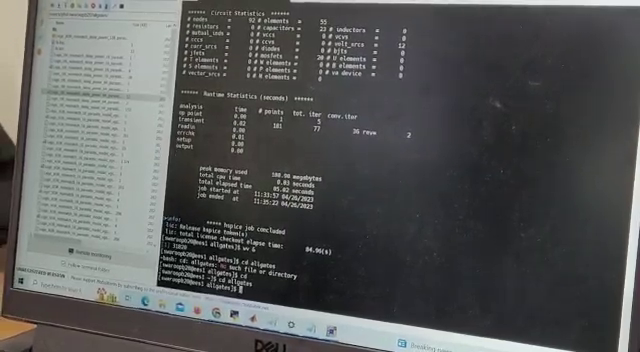
{"action": "type", "text": "cd"}
Source the HSPICE setup script /cad/synopsys/hspice/2016.sh to load the environment
{"action": "key", "text": "Return"}
{"action": "type", "text": "hspice Logic_XOR_mismatch_delay_power_16_parasitic_model1_cslor840.sp"}
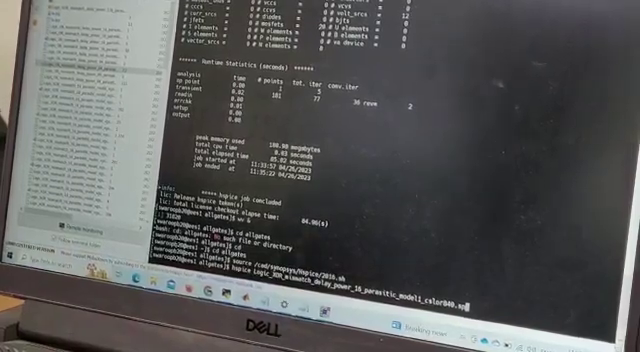
Run hspice on the Logic_XOR mismatch delay-power netlist and let it start
{"action": "key", "text": "Return"}
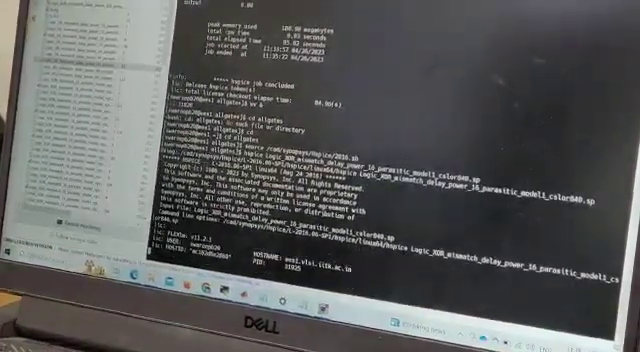